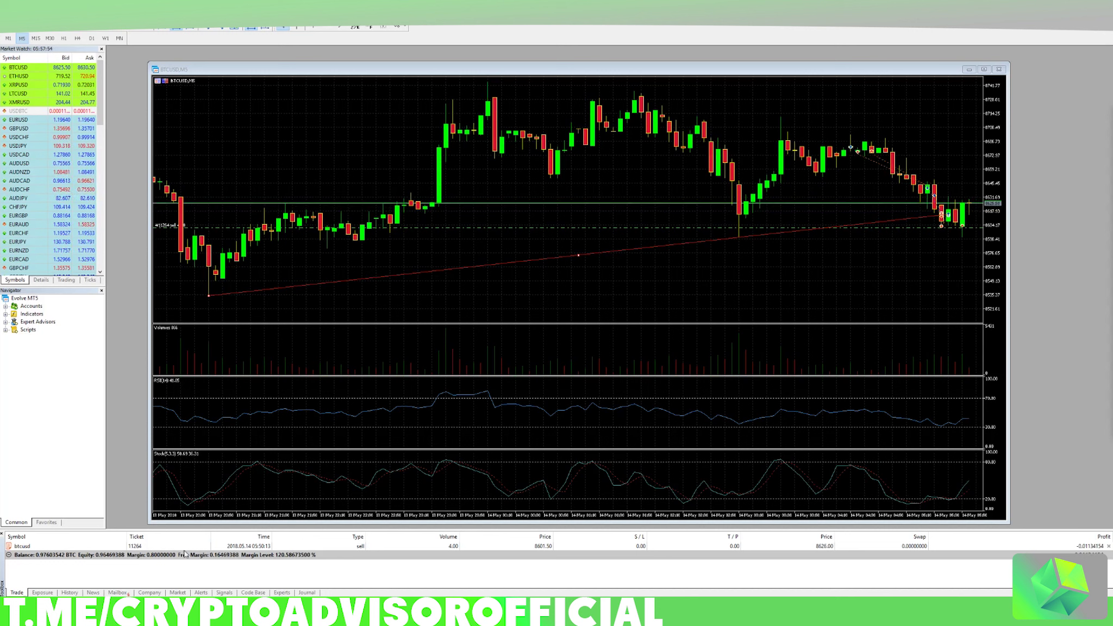
Step: Switch from MetaTrader 5 to the Chrome window showing the Evolve Markets website
click(273, 583)
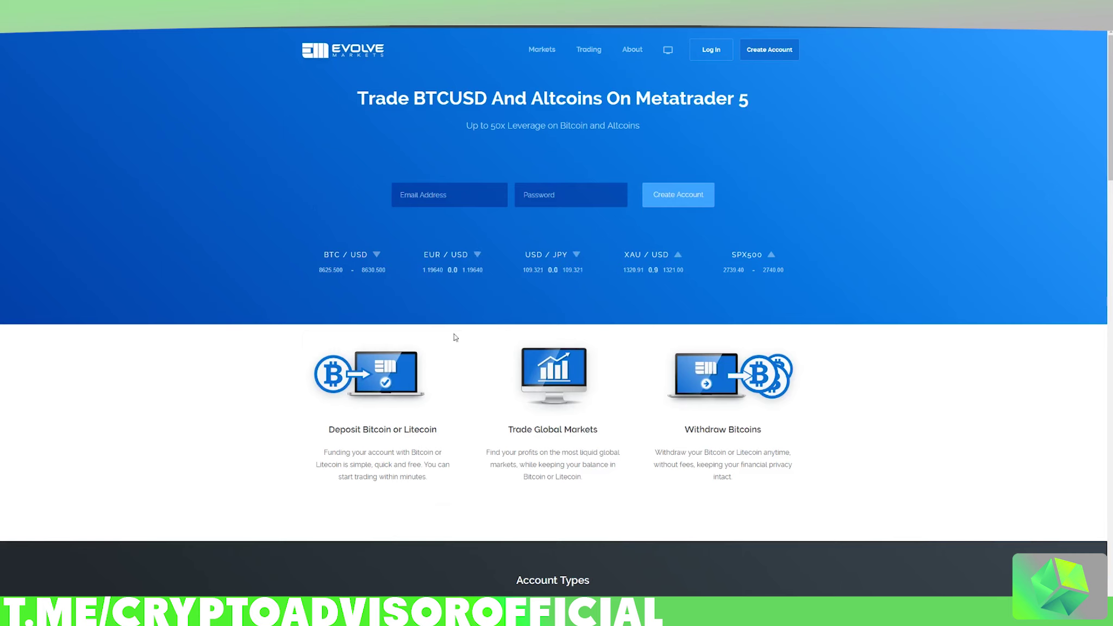
scroll(409, 384, down, 1)
scroll(407, 384, down, 3)
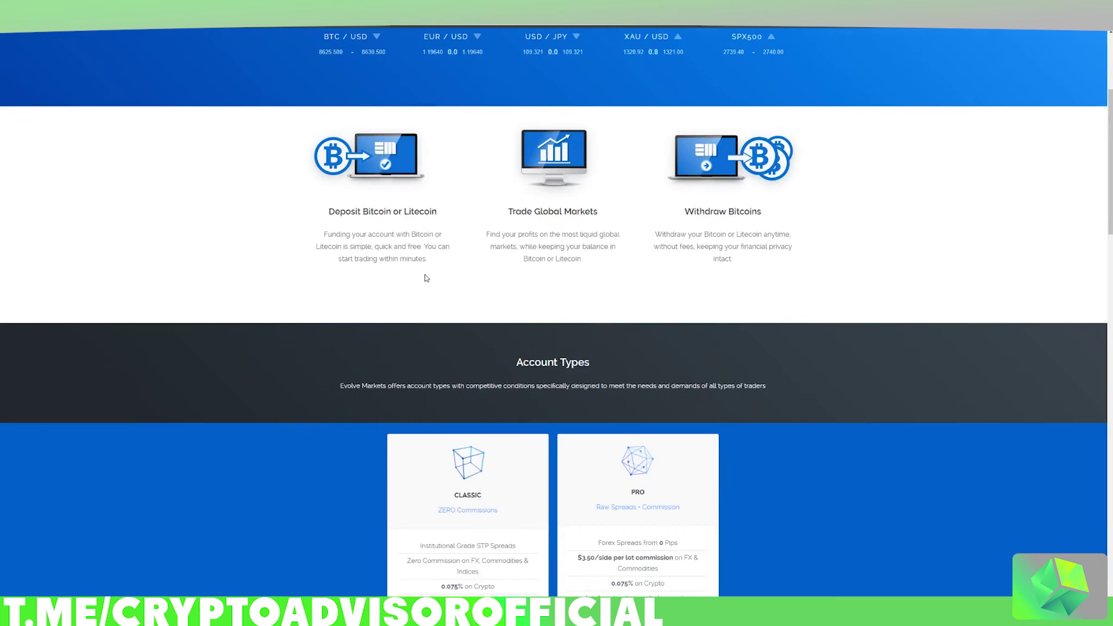
scroll(418, 279, up, 3)
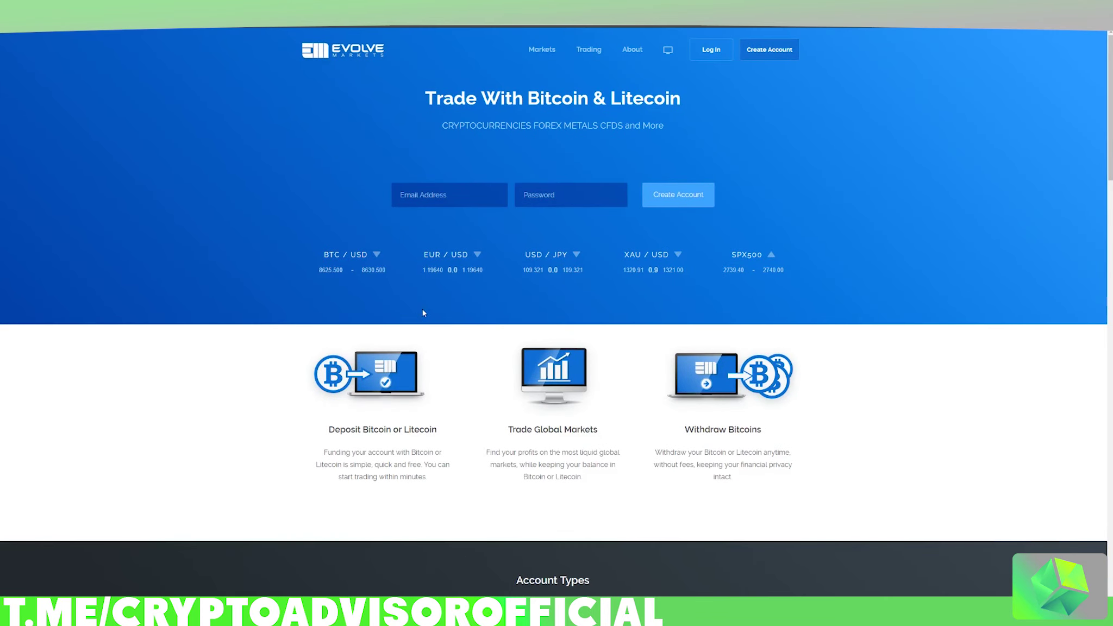
scroll(424, 315, down, 3)
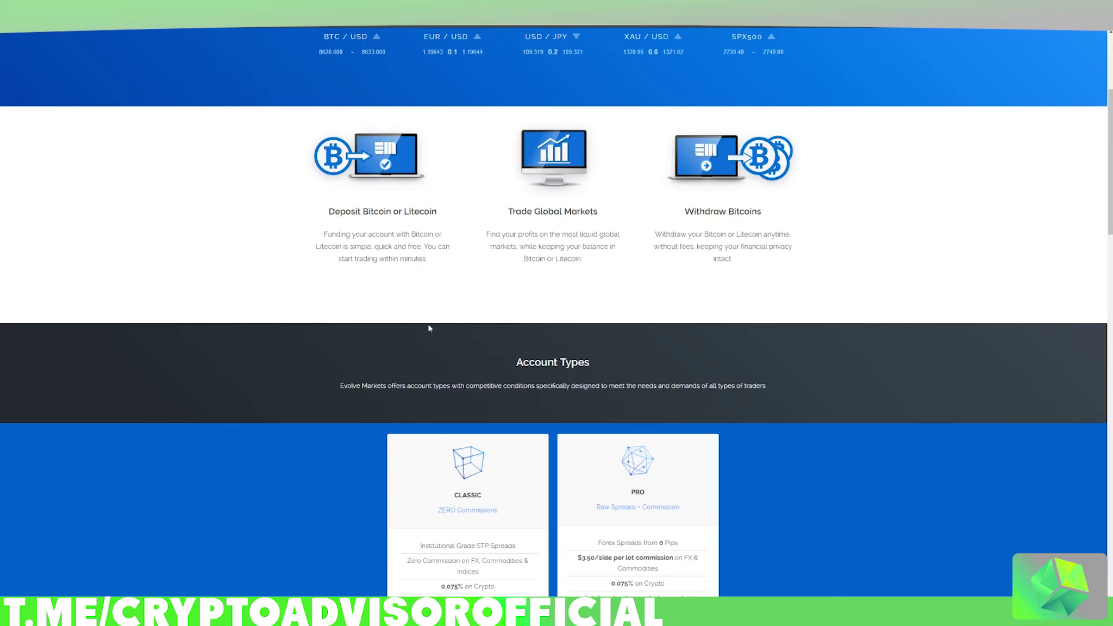
scroll(424, 325, up, 4)
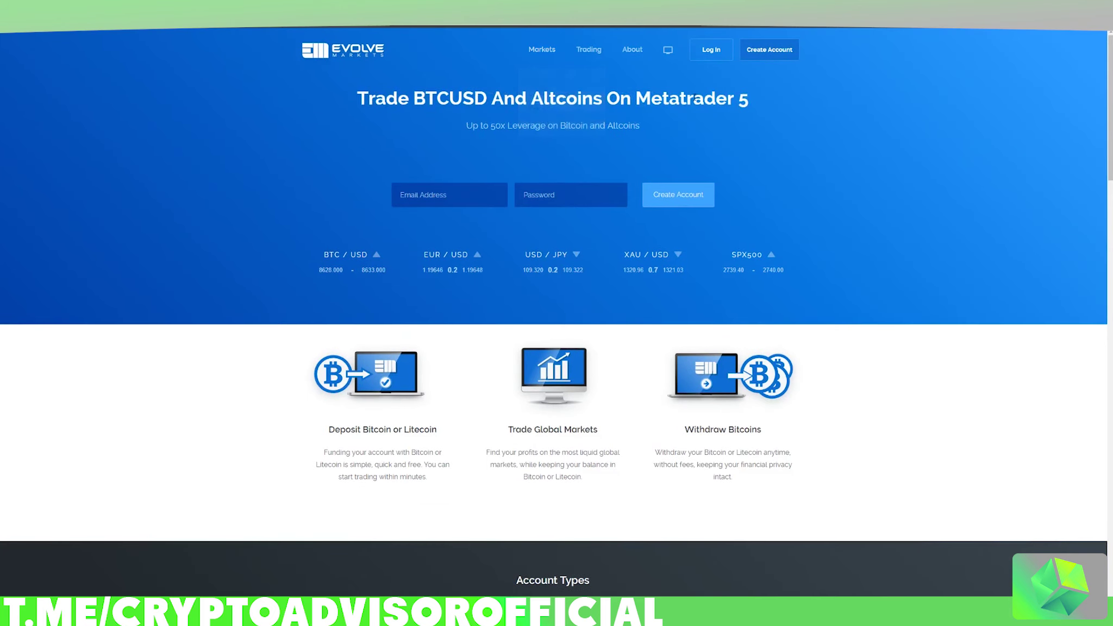
drag(356, 99, 740, 90)
scroll(754, 193, down, 10)
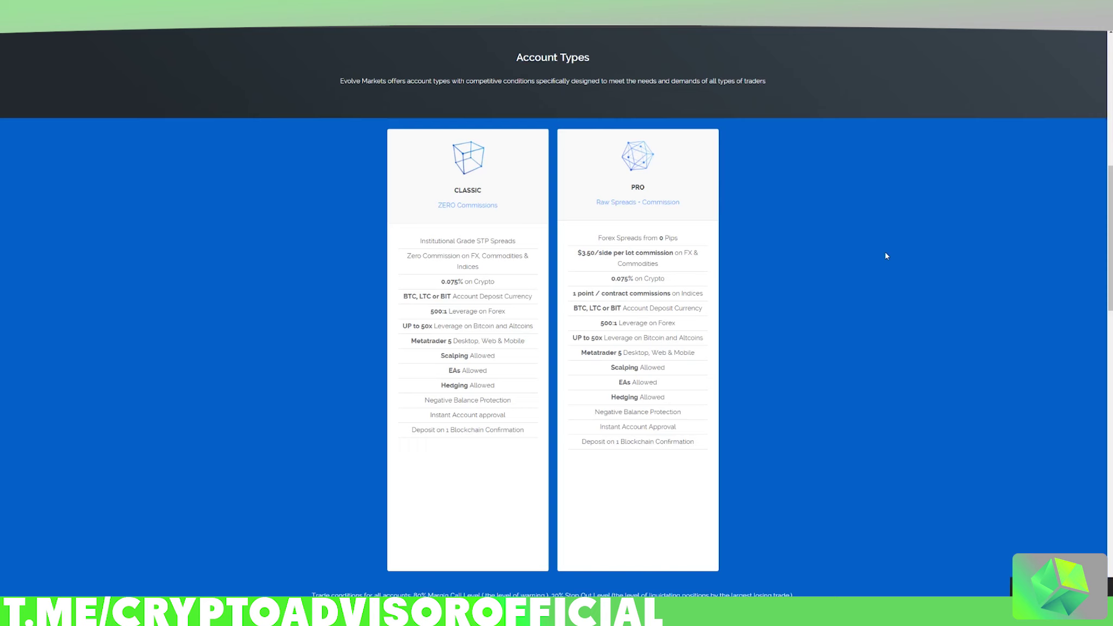
scroll(886, 256, up, 10)
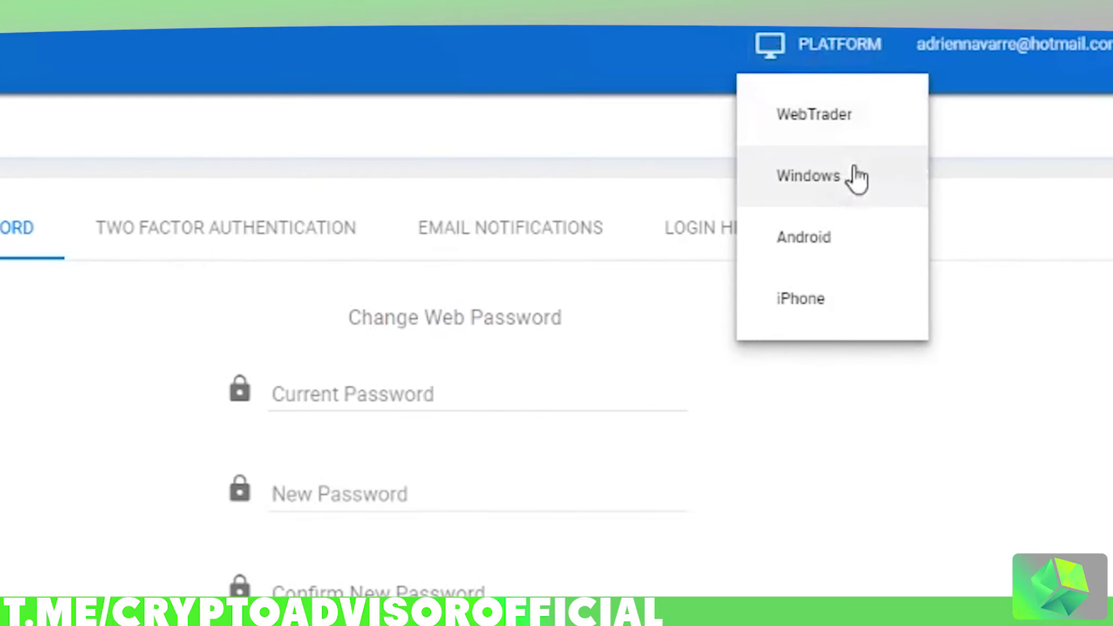
Step: Choose the Windows version of the trading platform in the Platform download options
click(803, 166)
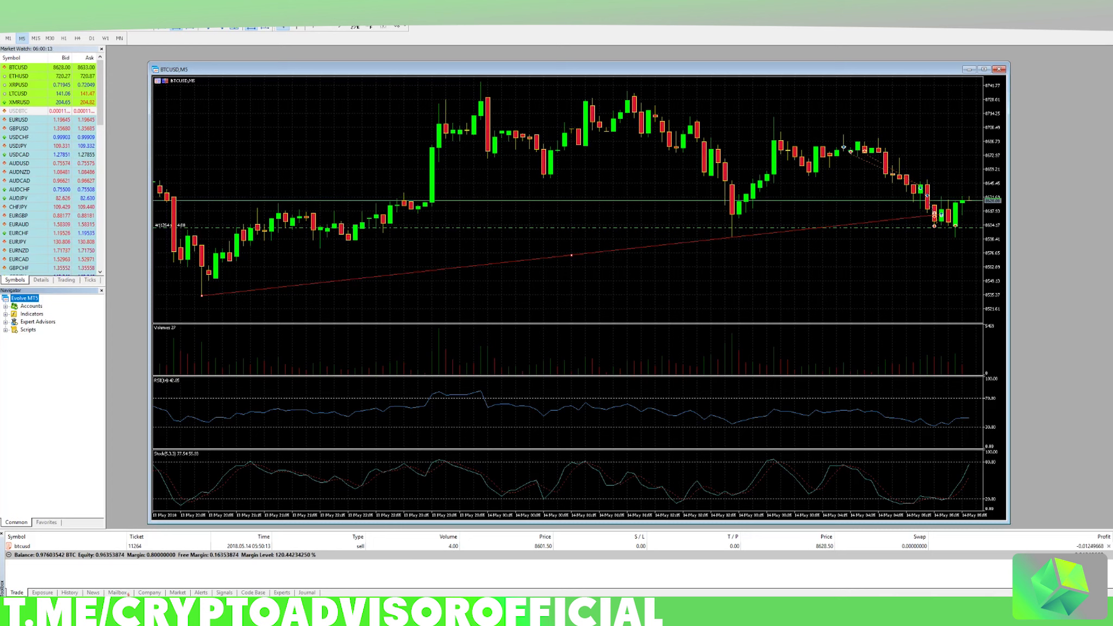
Step: Start the Open an Account wizard from the File menu
click(28, 14)
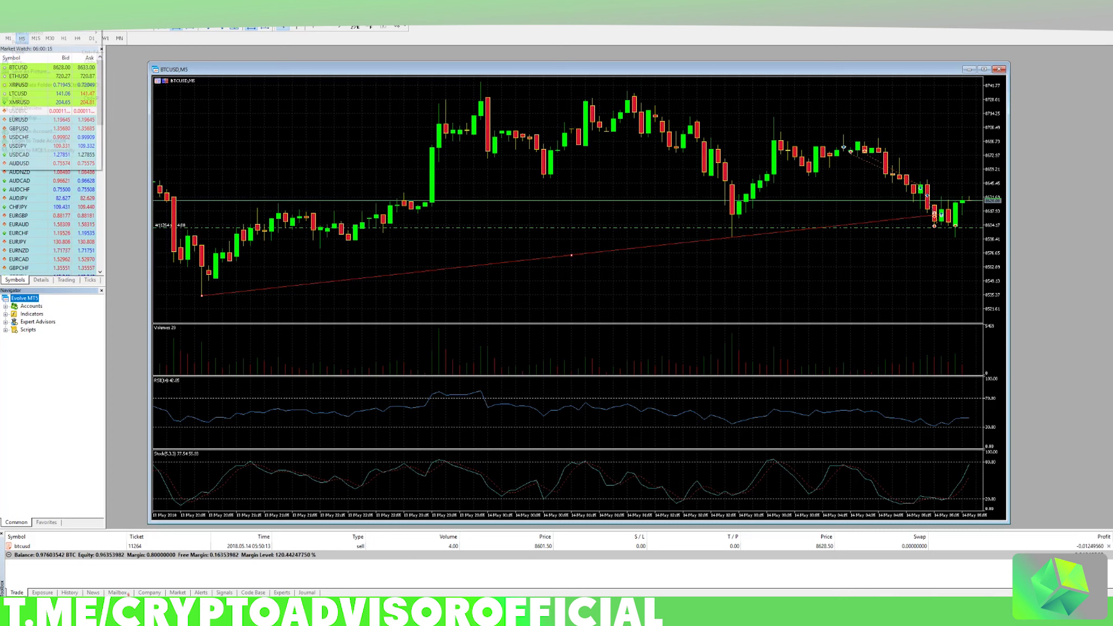
mouse_move(6, 16)
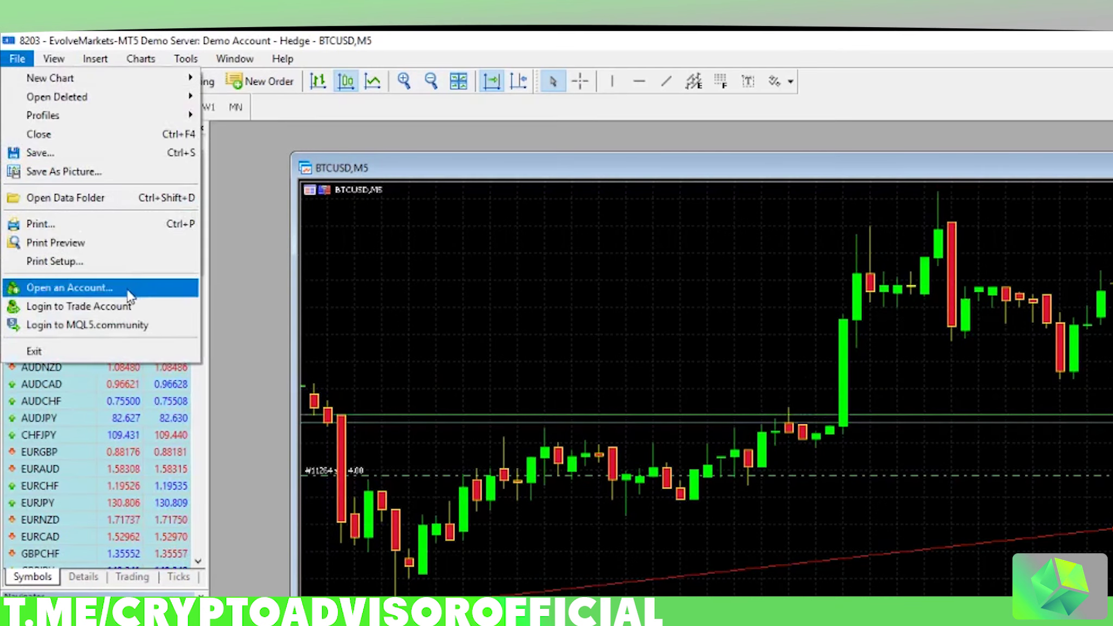
click(70, 287)
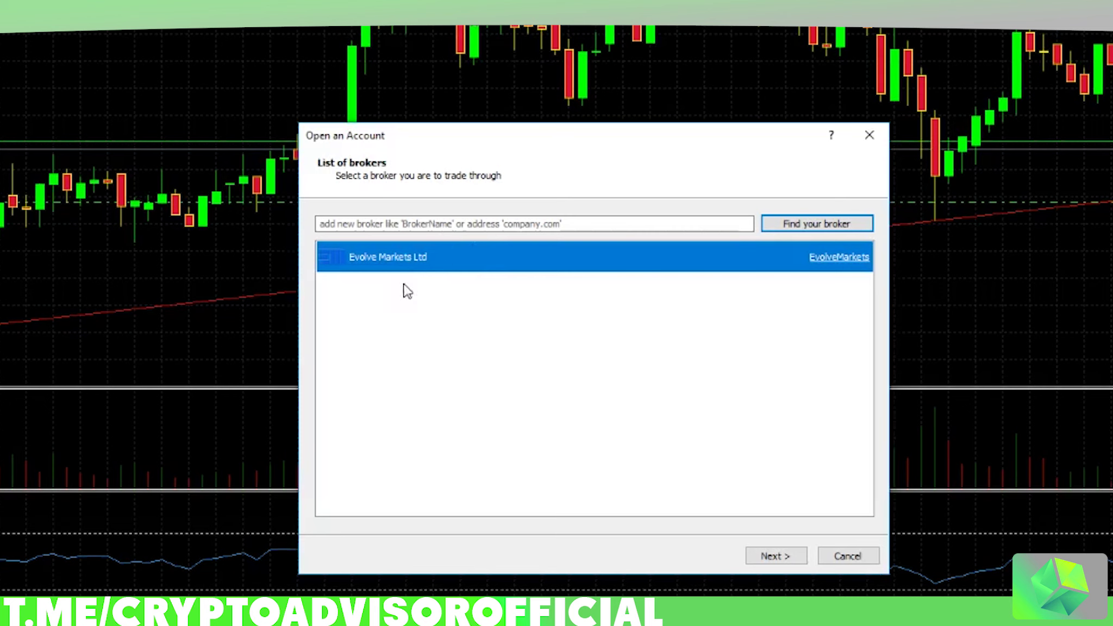
Step: Paste the demo, then the live server address into the broker search and continue with Evolve Markets Ltd
click(407, 225)
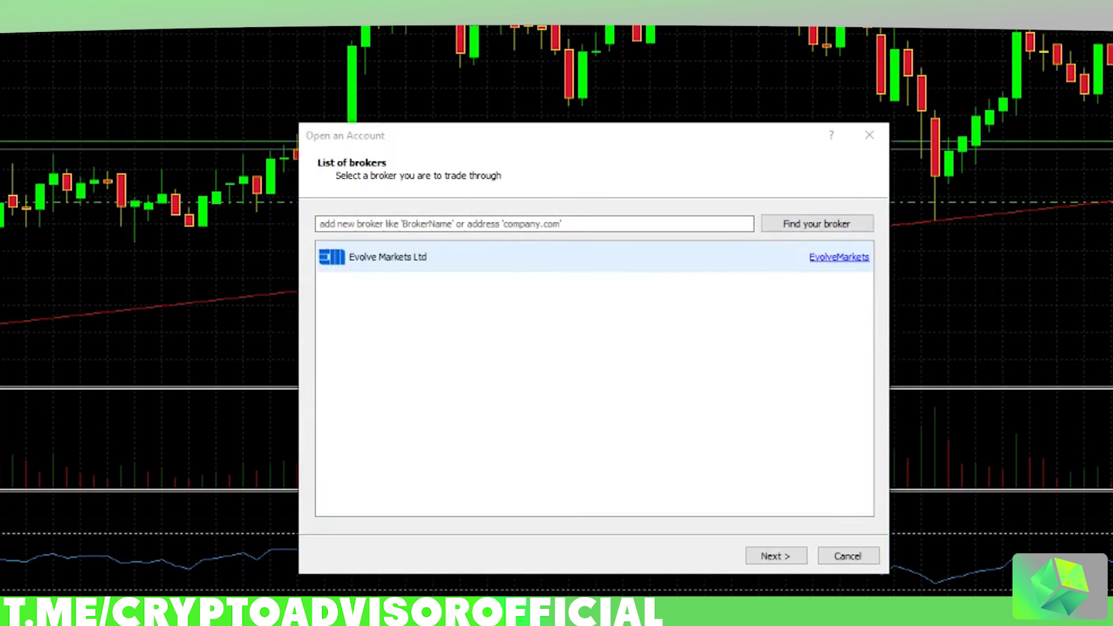
click(487, 219)
text(mt5demo.evolve.markets)
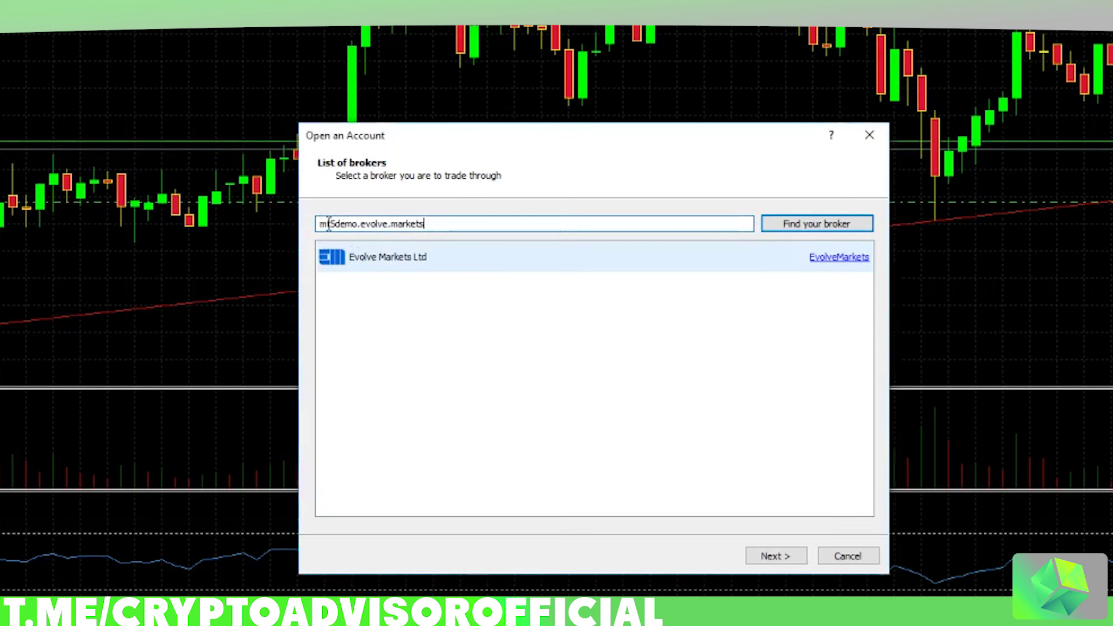
drag(320, 225, 438, 224)
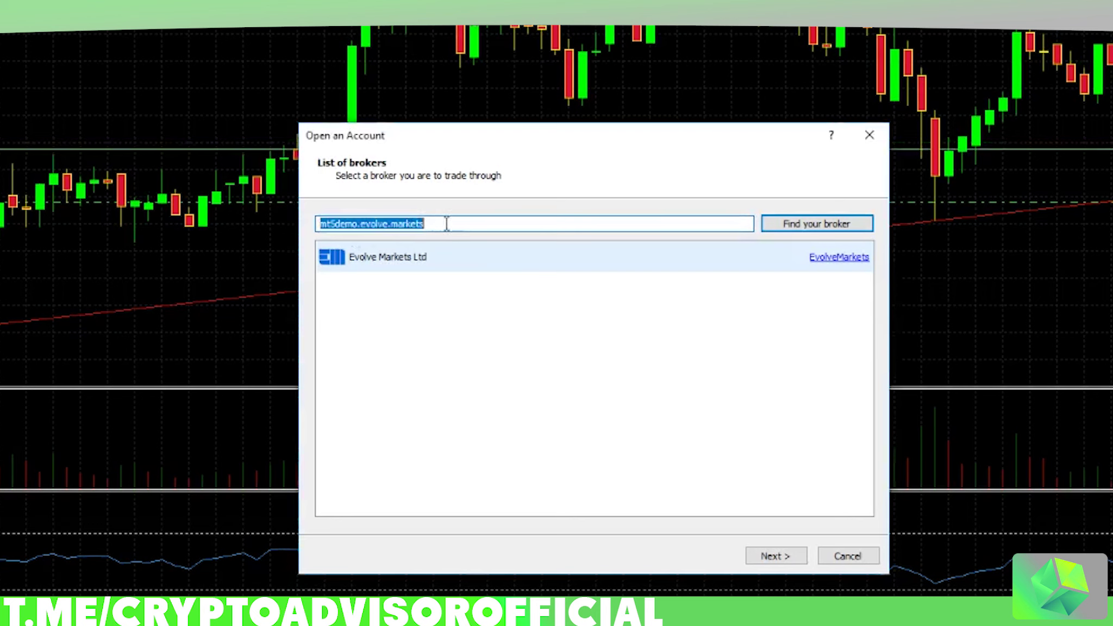
click(338, 224)
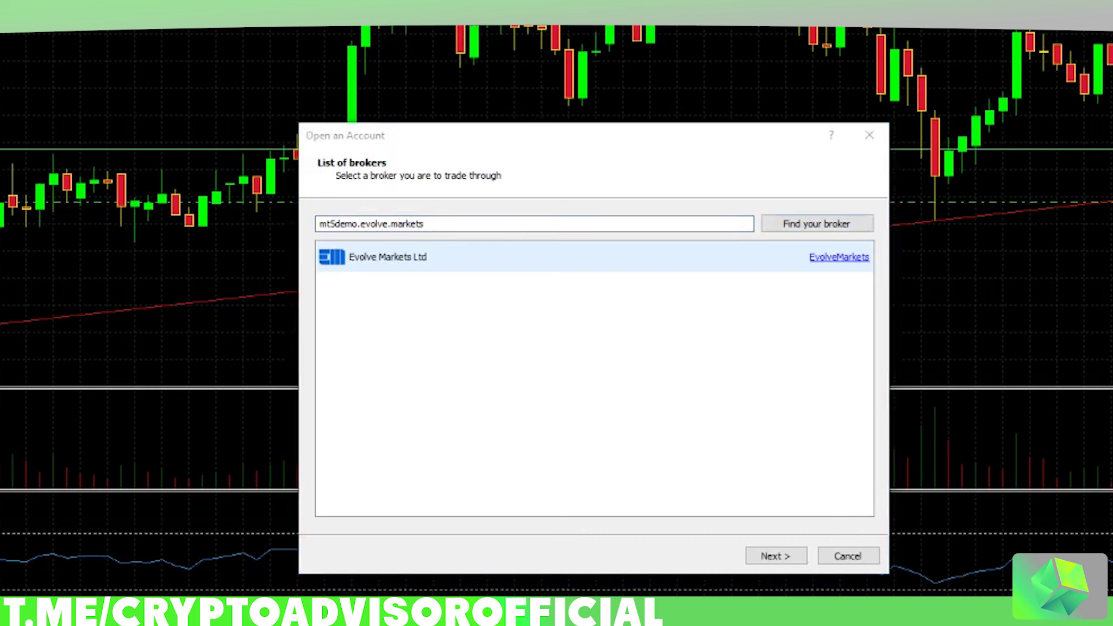
drag(441, 227, 231, 217)
text(mt5live.evolve.markets)
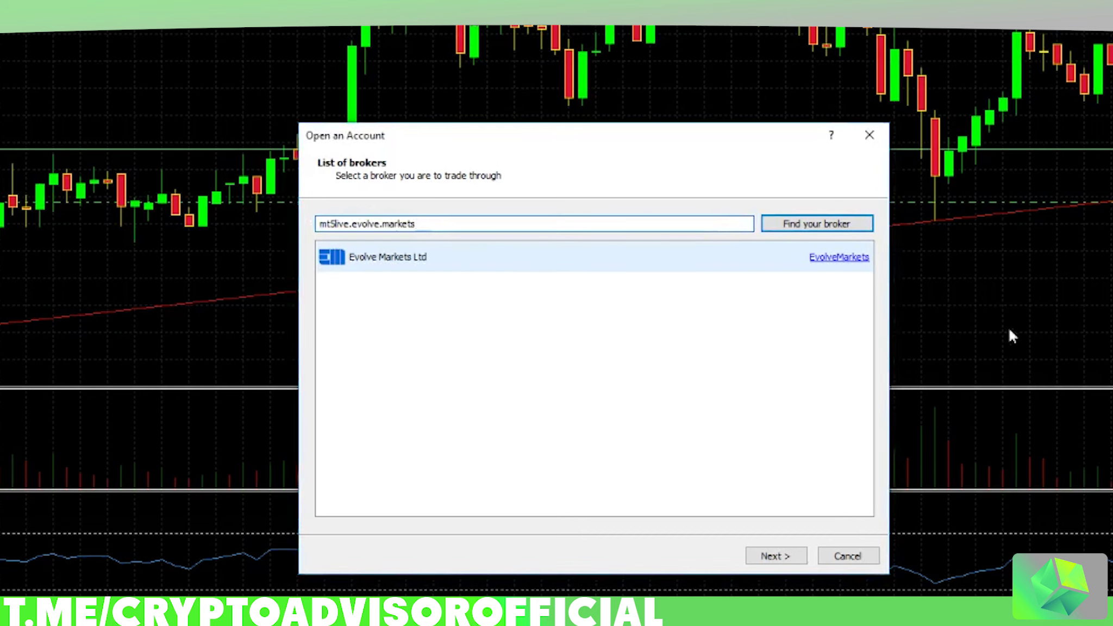
click(469, 251)
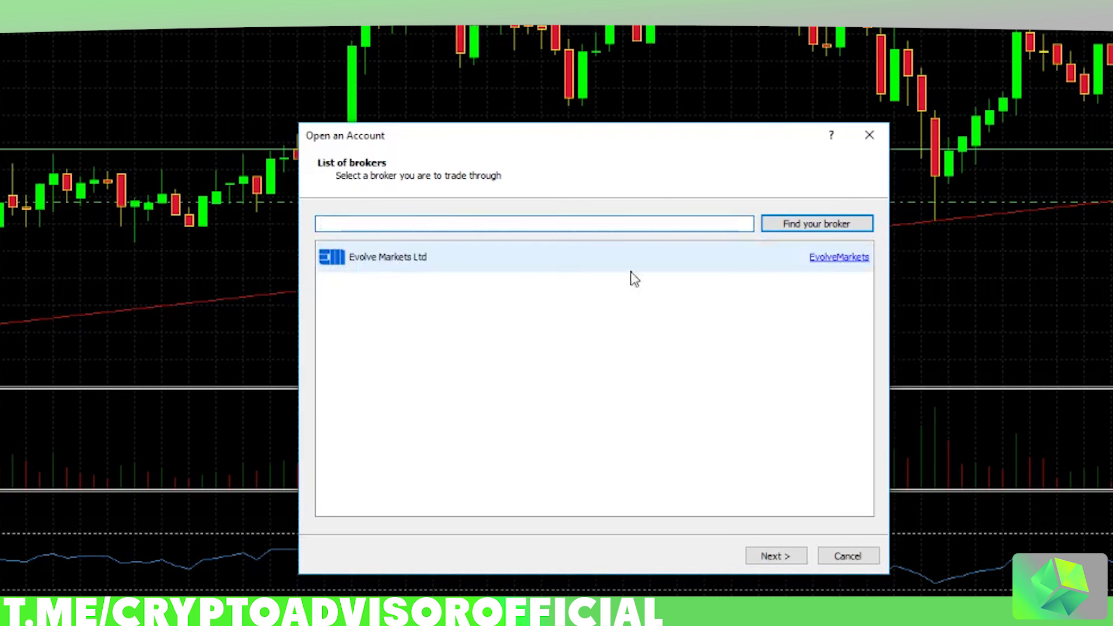
click(621, 260)
click(775, 556)
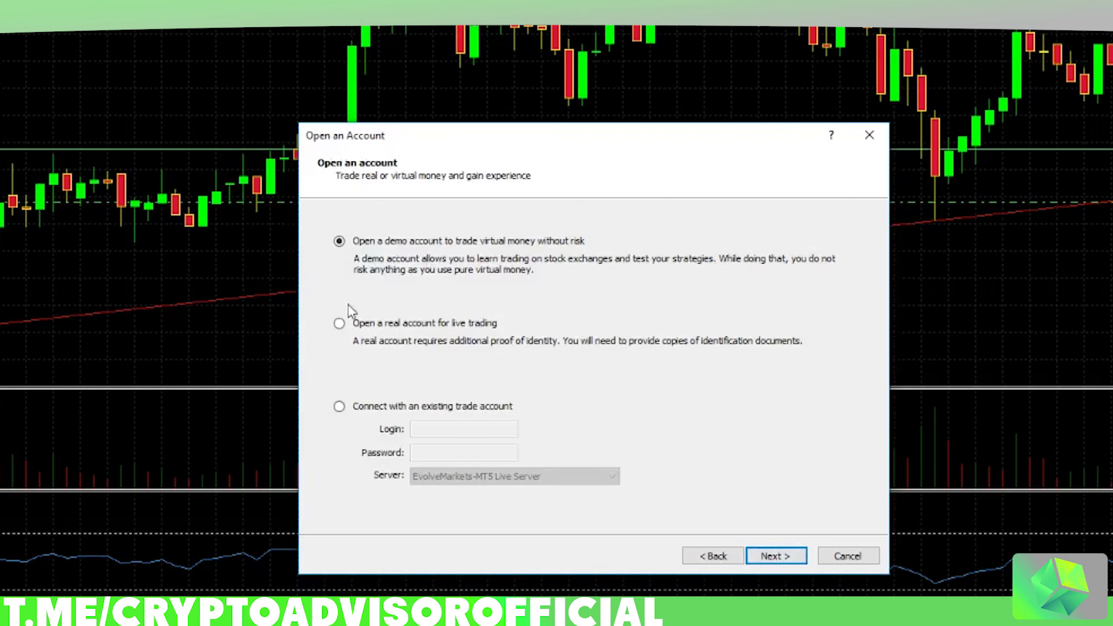
Step: Choose an existing trade account, enter the login, keep Live Server, then cancel the wizard
click(363, 415)
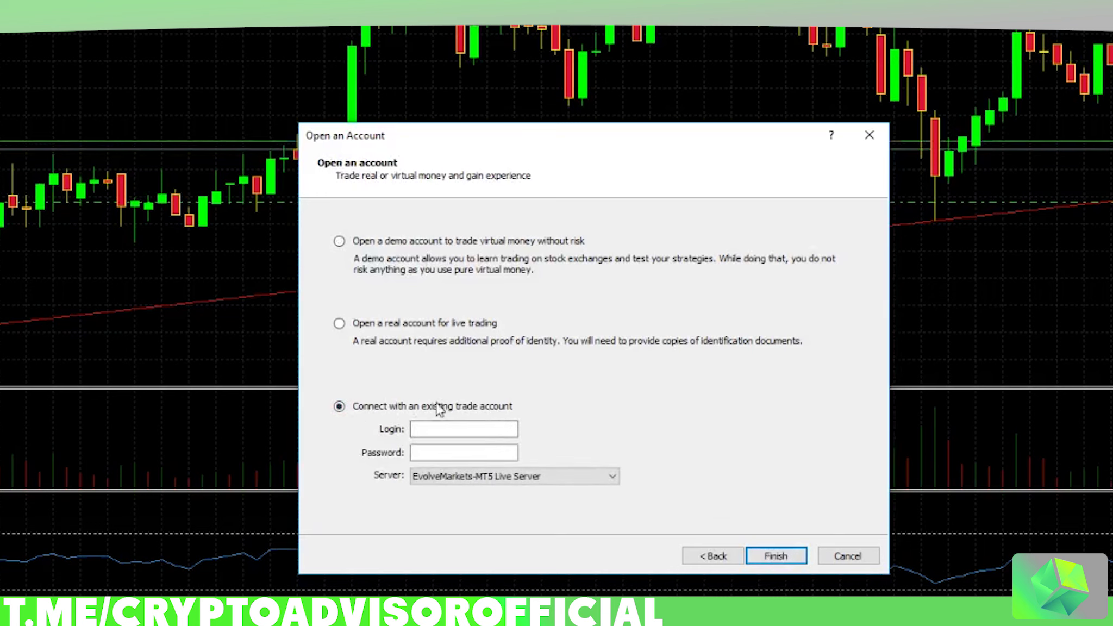
click(433, 430)
text(1234)
key(Tab)
click(465, 476)
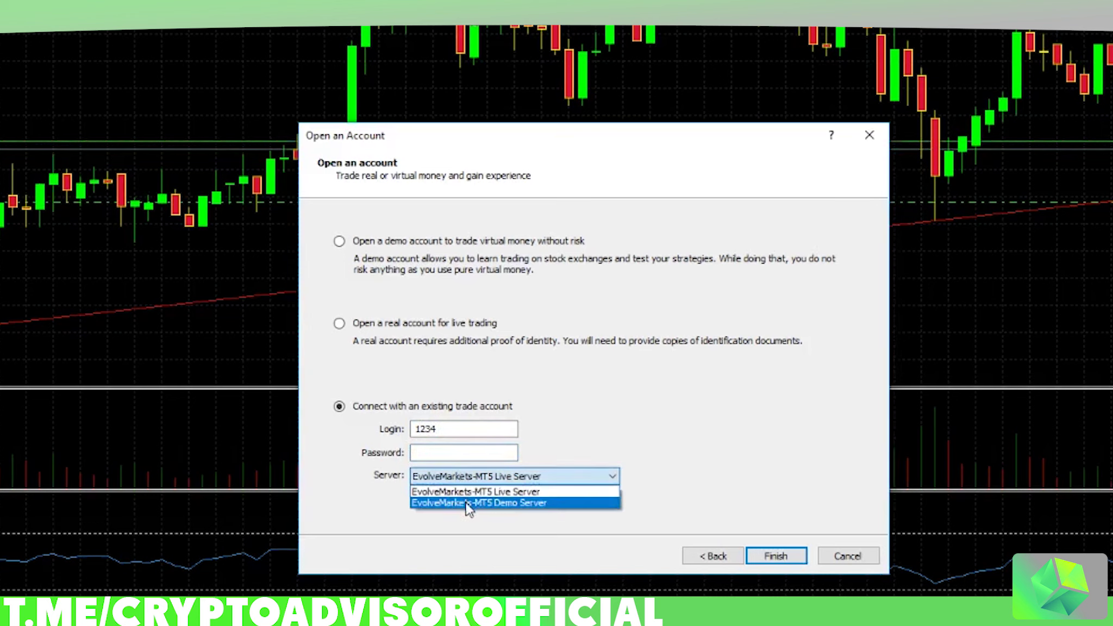
click(594, 468)
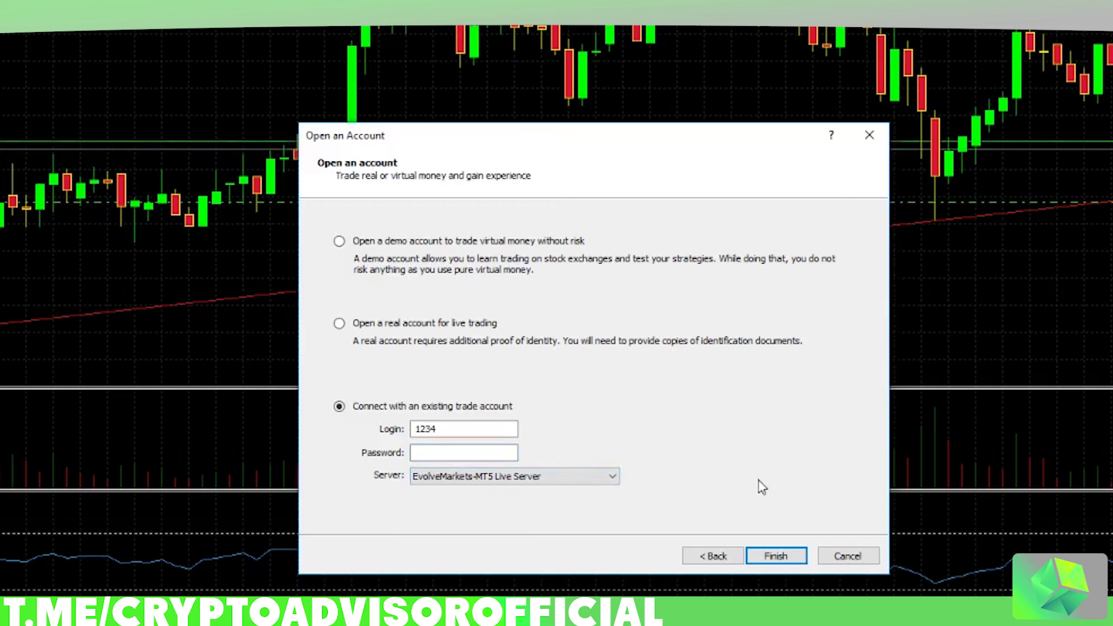
click(843, 557)
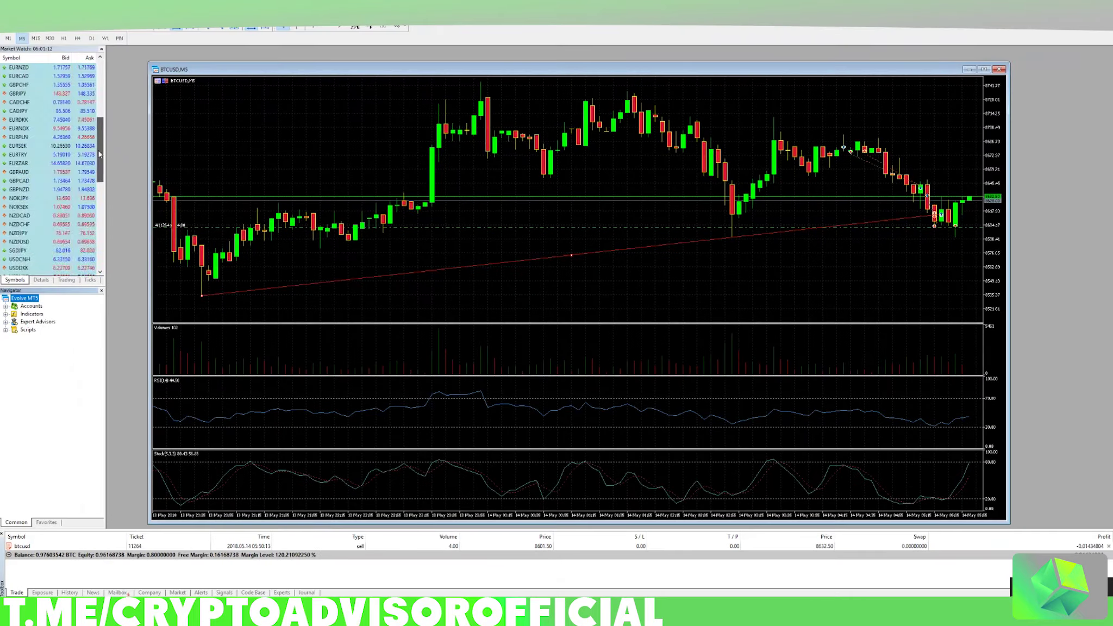
drag(100, 154, 94, 97)
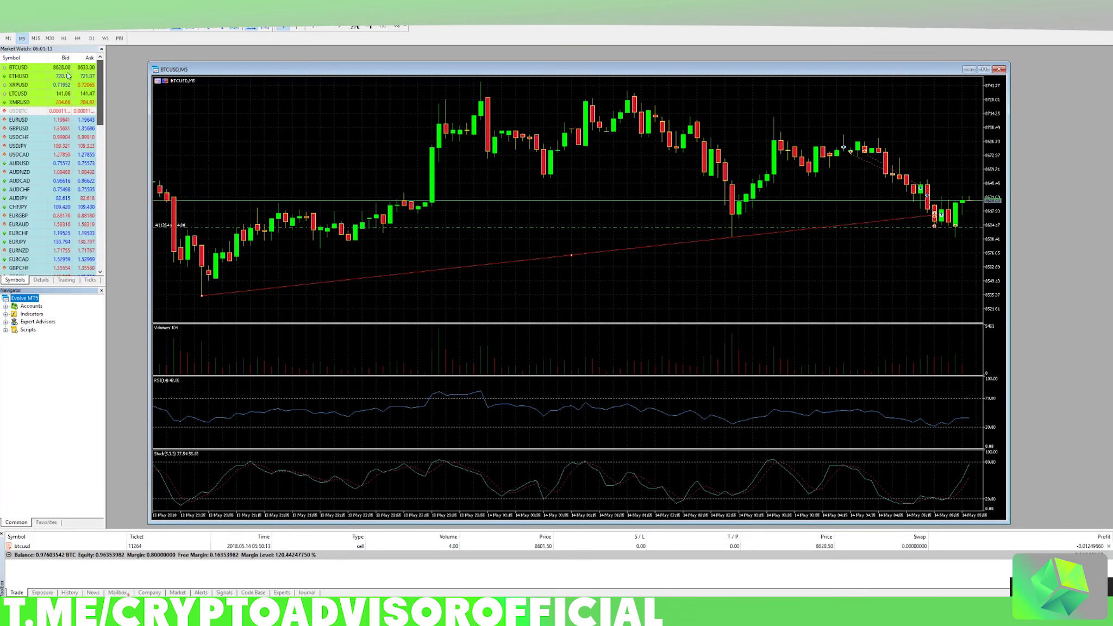
scroll(95, 97, down, 17)
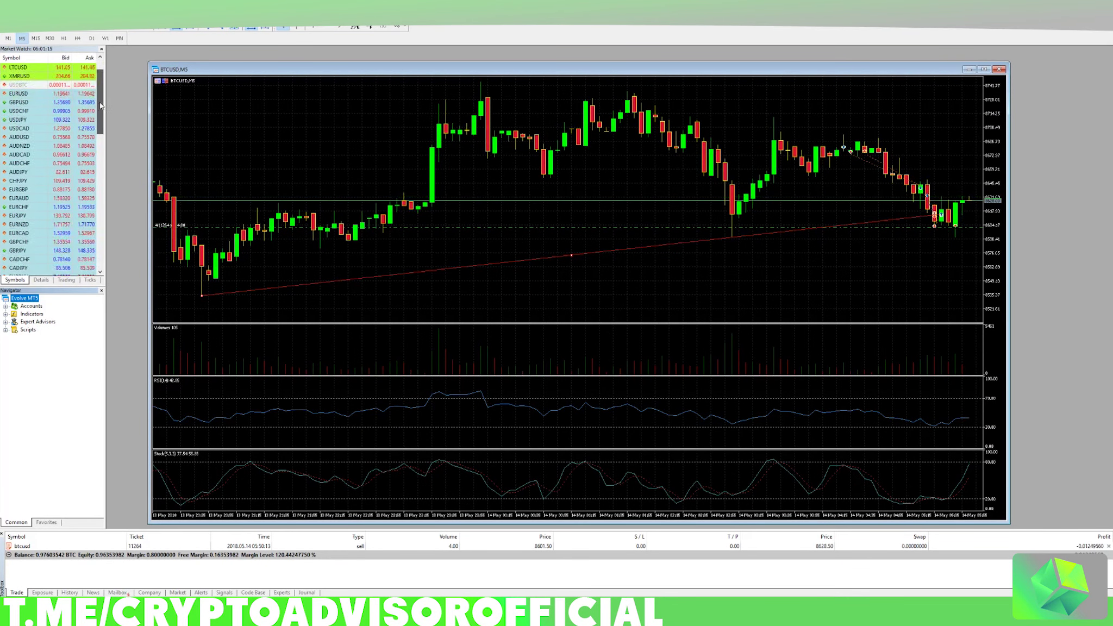
right_click(56, 167)
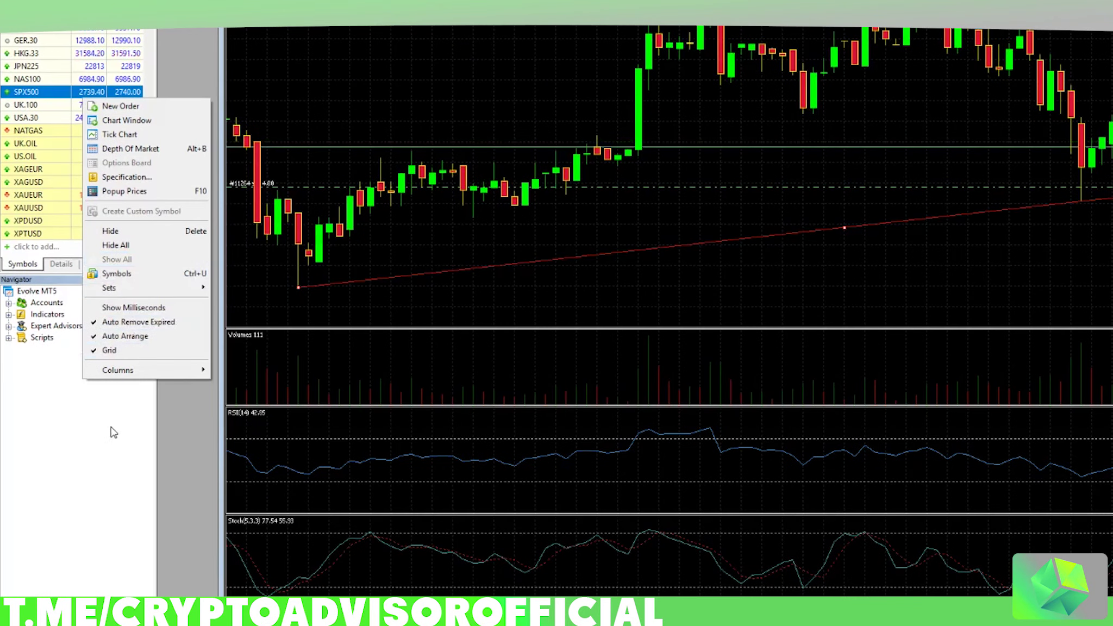
click(113, 431)
click(53, 248)
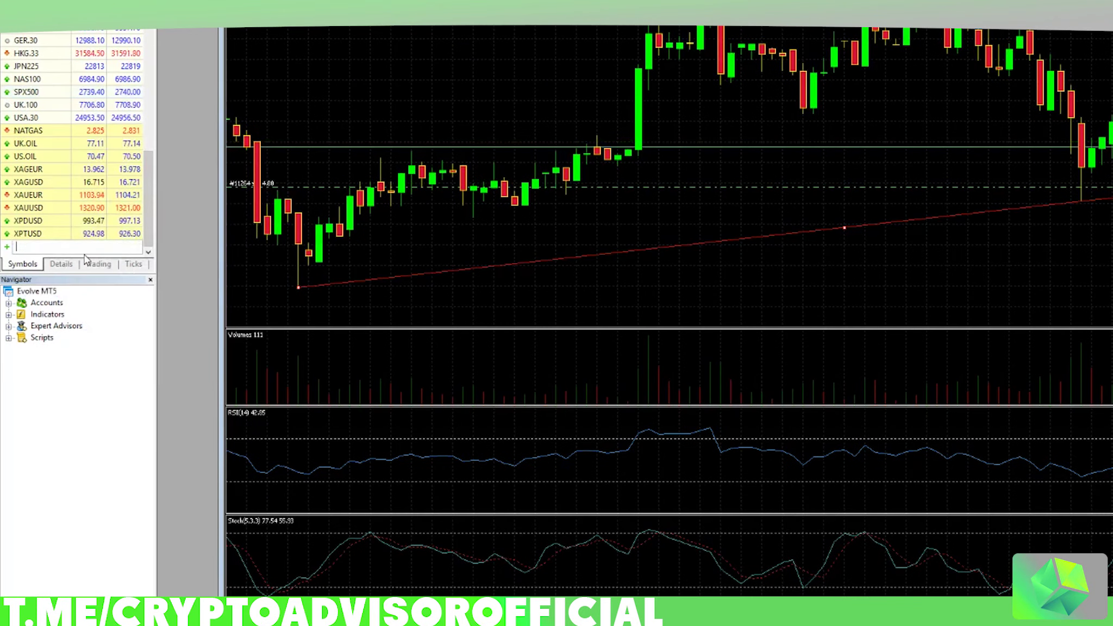
text(BTCEUR)
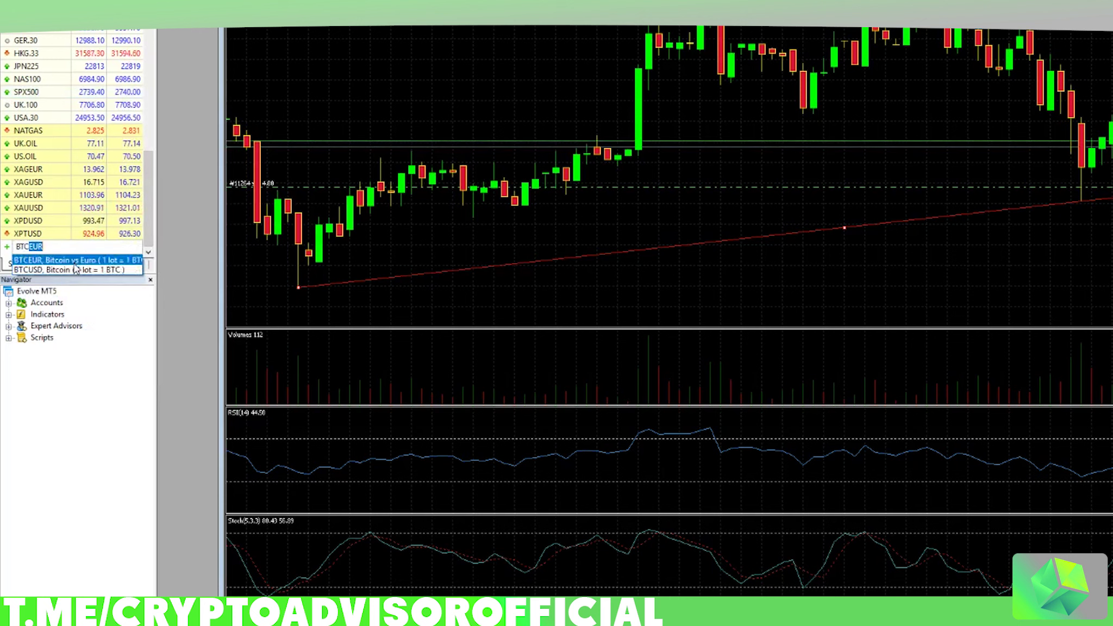
key(Return)
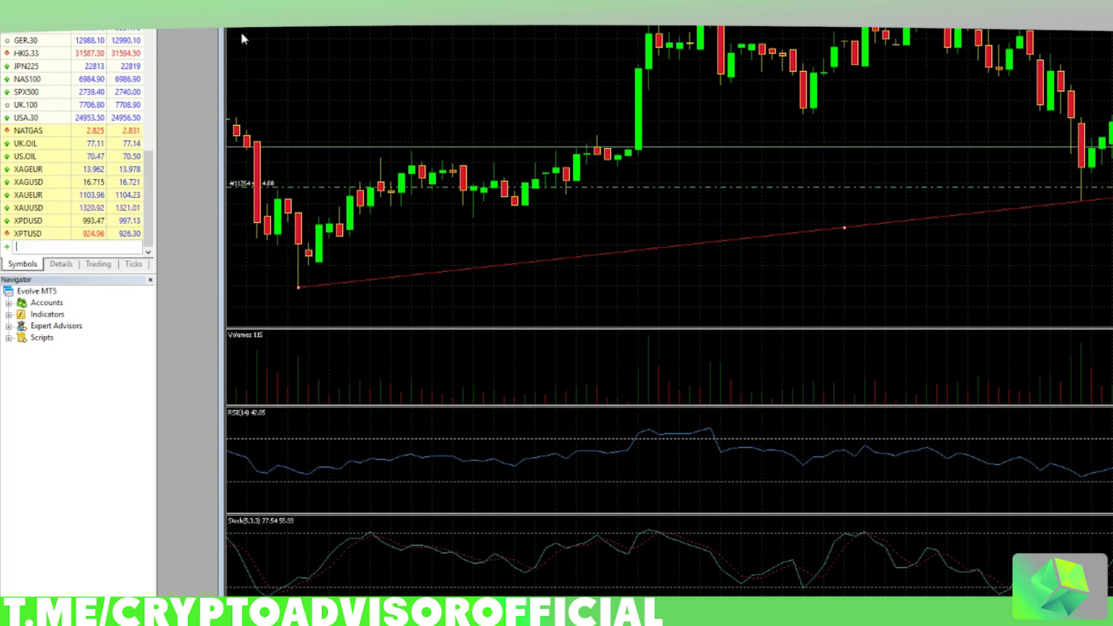
scroll(144, 119, up, 8)
scroll(144, 119, up, 5)
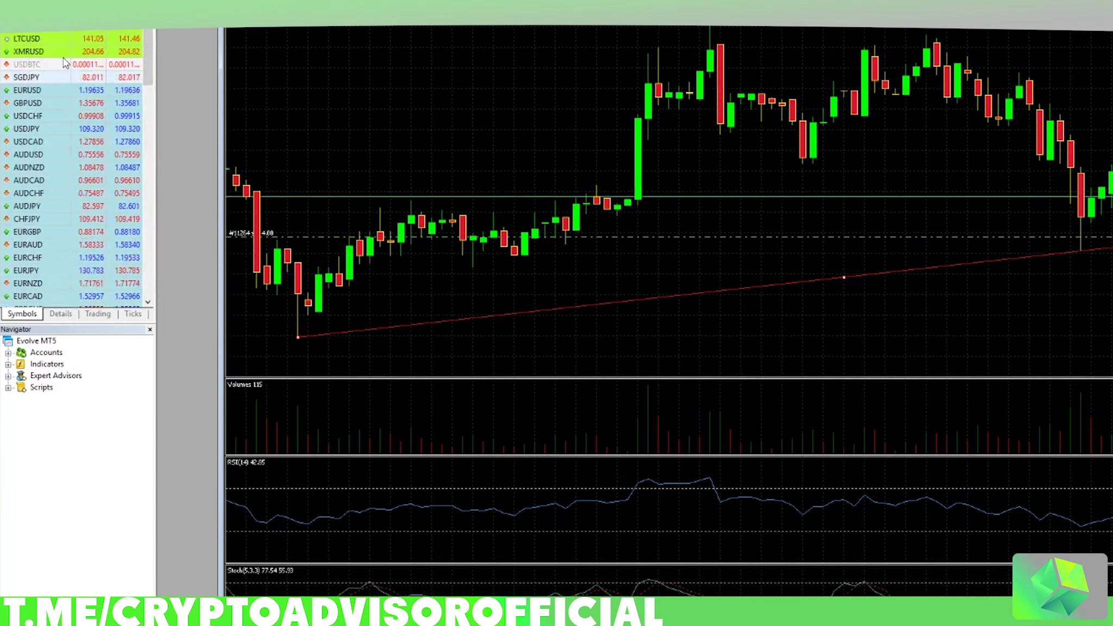
Step: Open a BTCUSD order, keep Market Execution, change volume from 4.00 to 1.00, and buy by market
double_click(42, 51)
drag(507, 412, 558, 289)
double_click(620, 357)
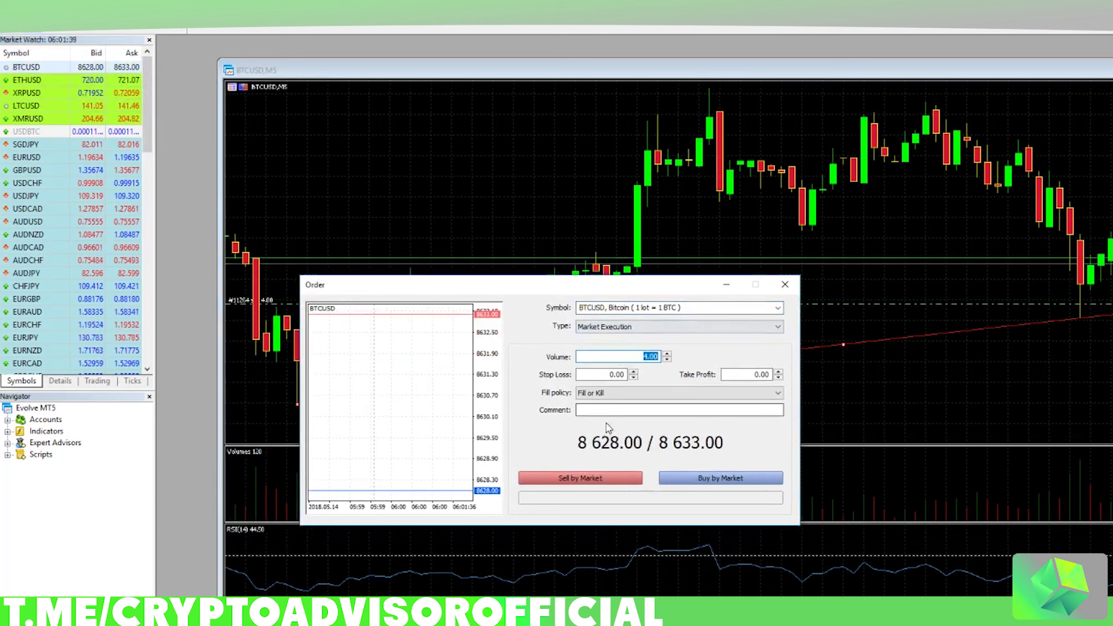
click(654, 308)
click(657, 325)
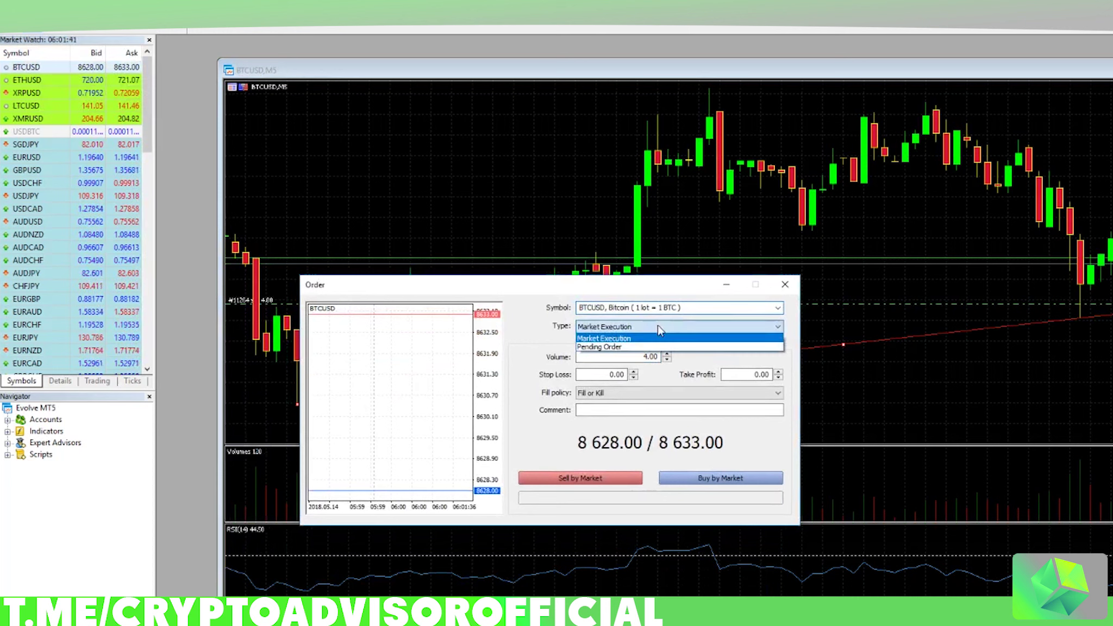
click(539, 333)
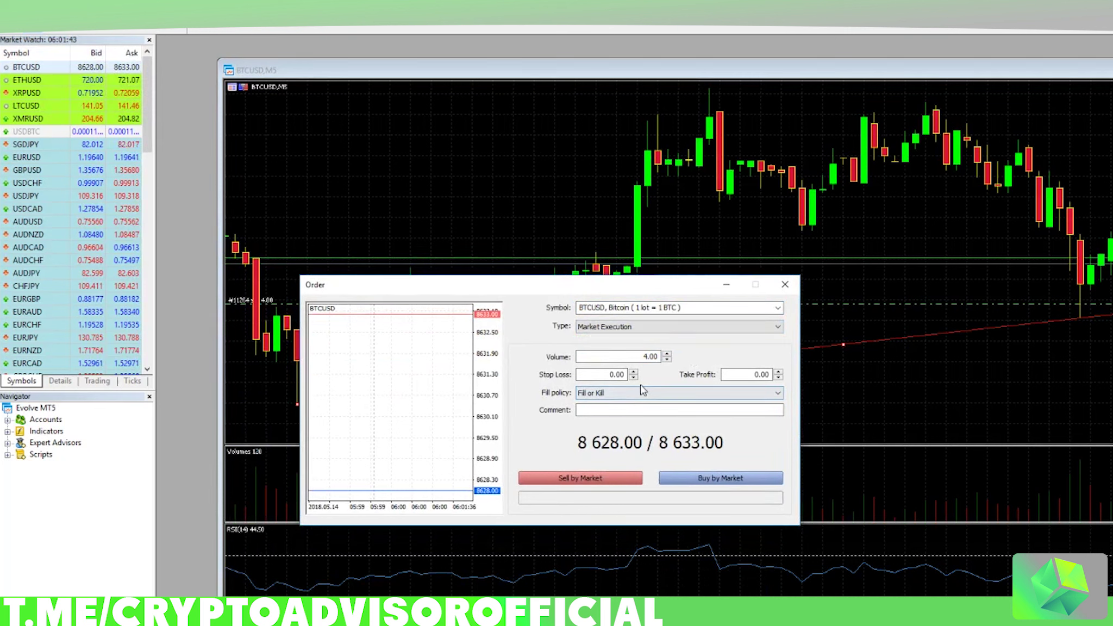
double_click(647, 356)
text(1)
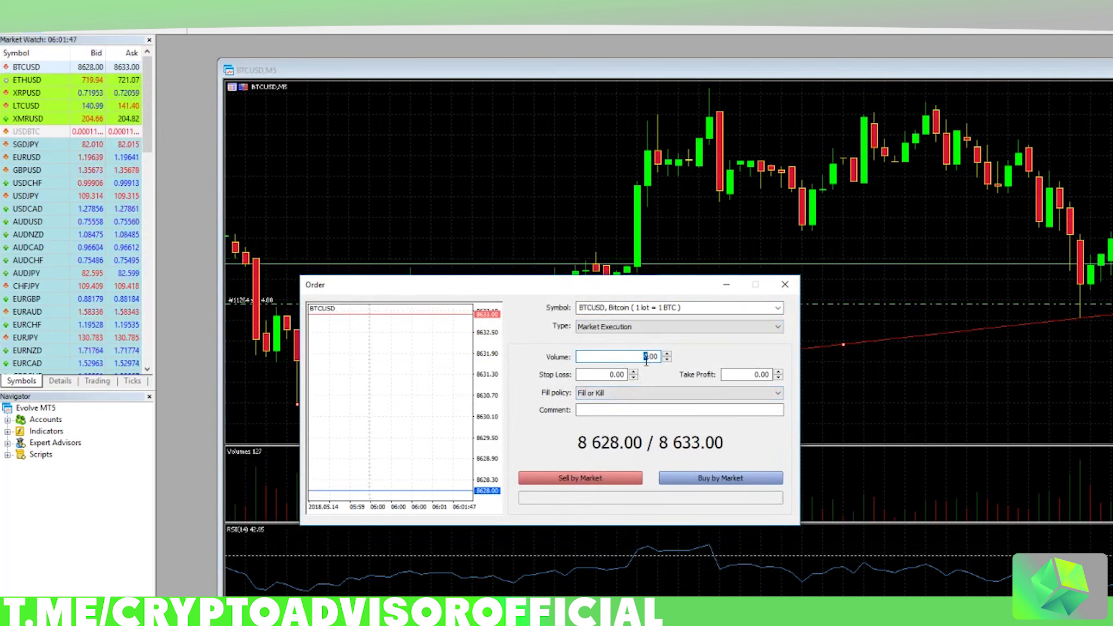
click(704, 479)
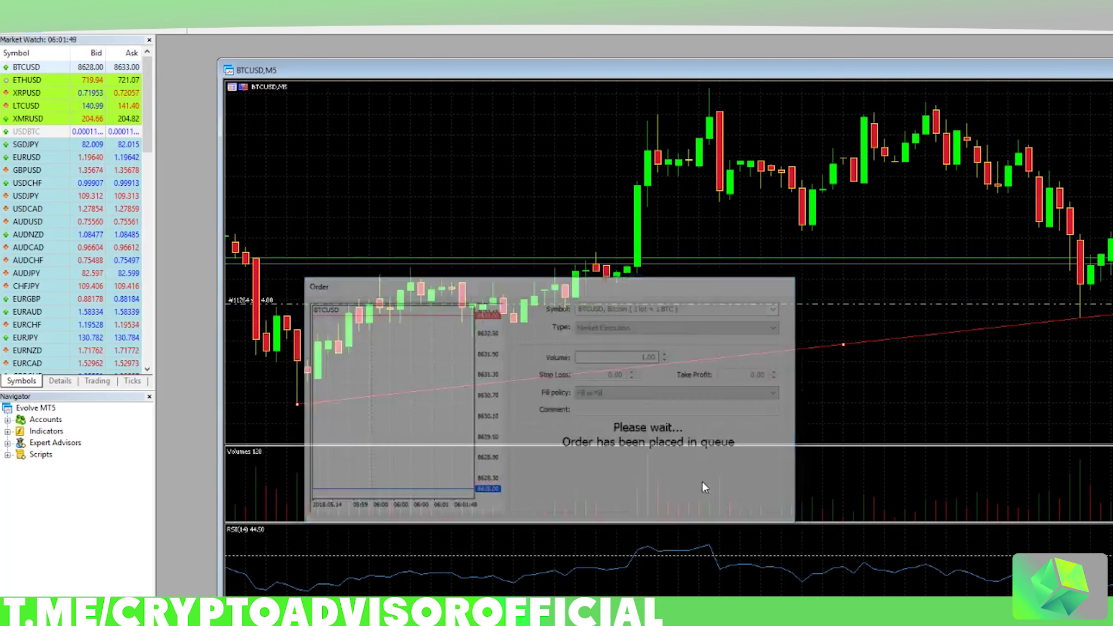